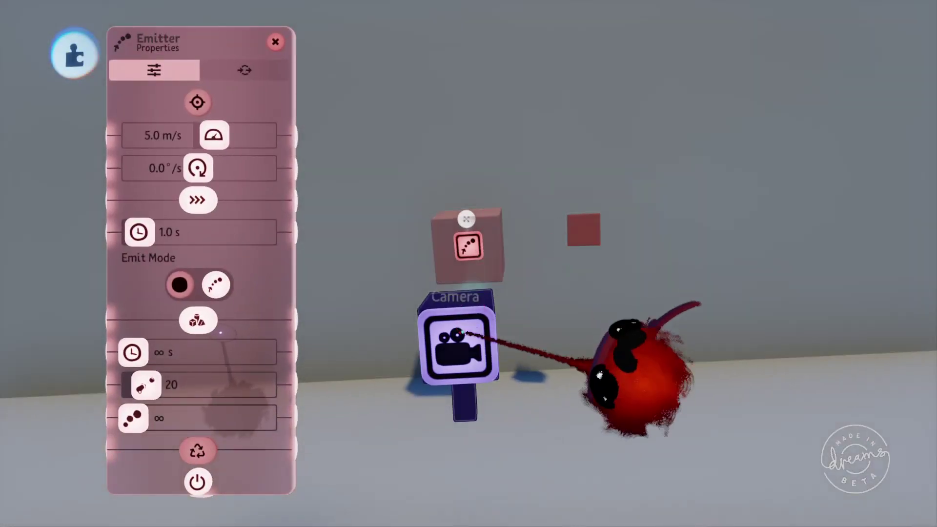
# Assign the small red cube as the emitter's Object to Emit.
pyautogui.click(471, 336)
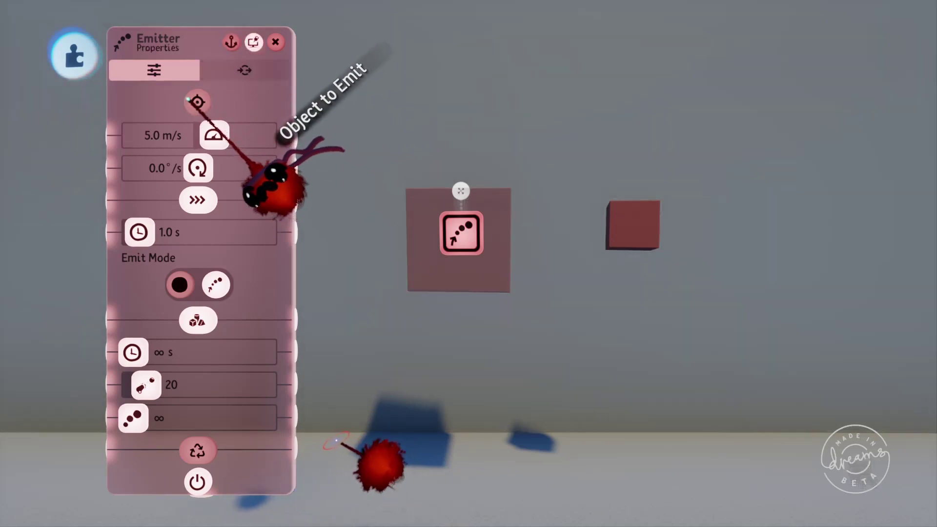
pyautogui.click(204, 108)
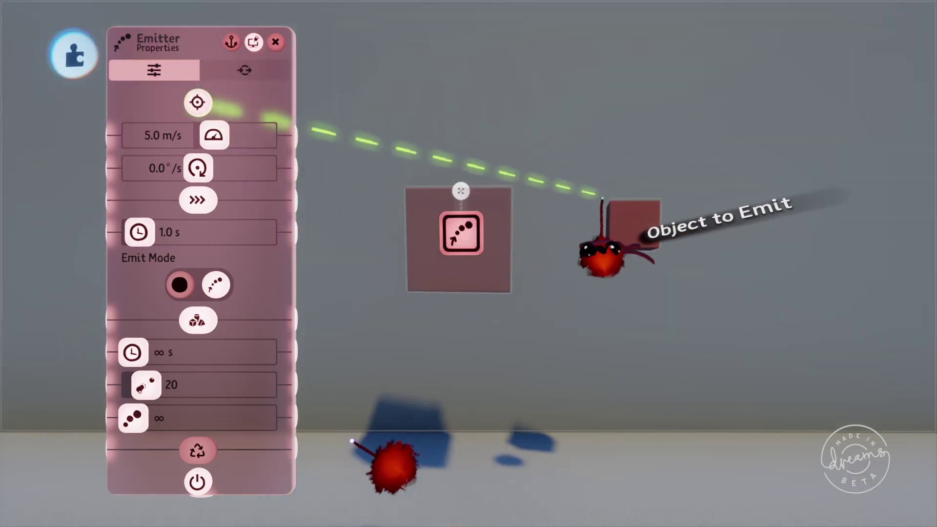
pyautogui.click(632, 225)
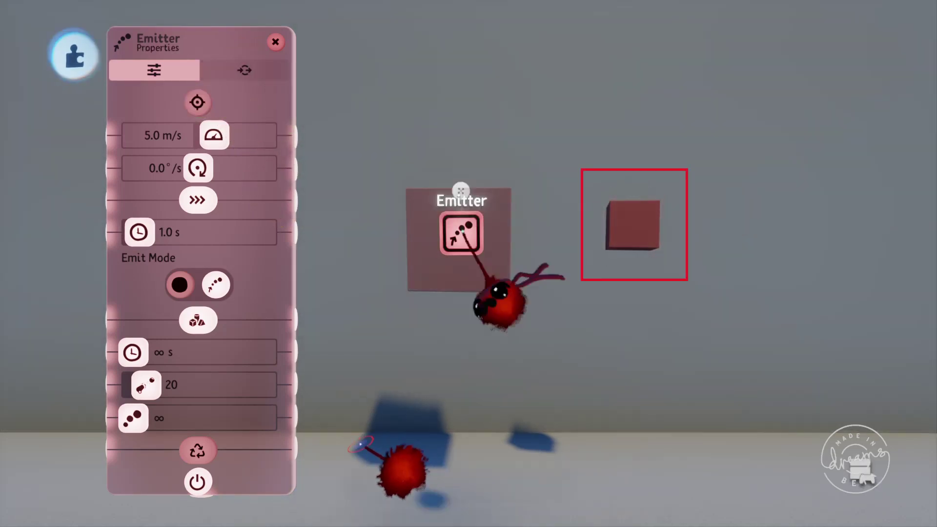
pyautogui.click(197, 103)
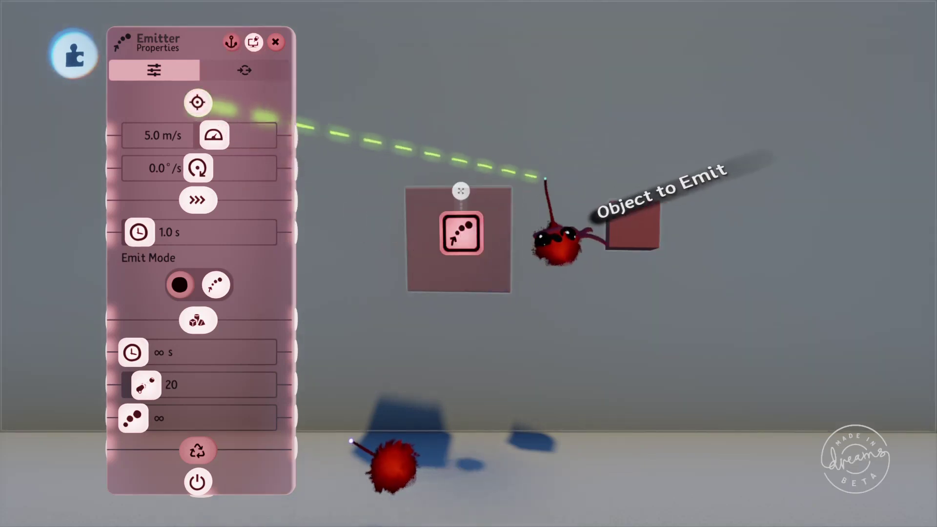
pyautogui.click(632, 222)
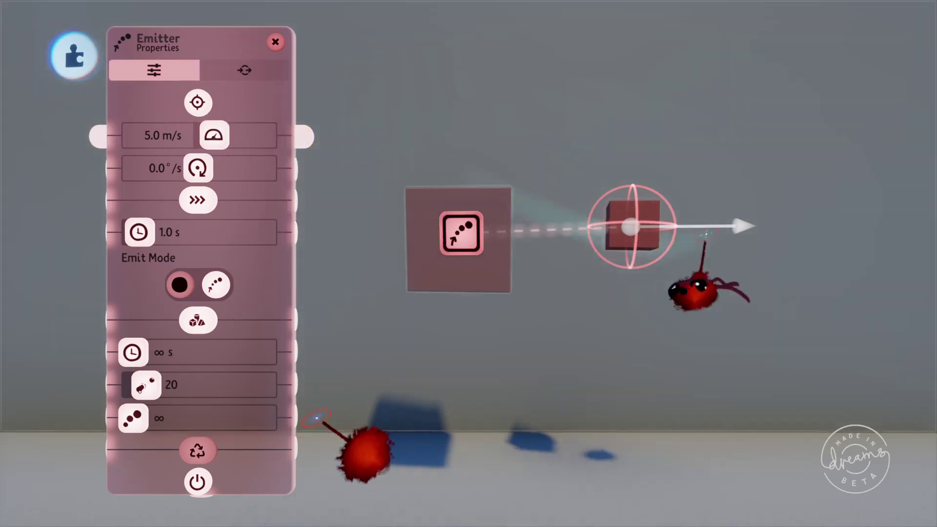
# Point the emission direction straight up from the small cube, and test the emitter by running time and rewinding.
pyautogui.moveTo(723, 228); pyautogui.dragTo(625, 118)
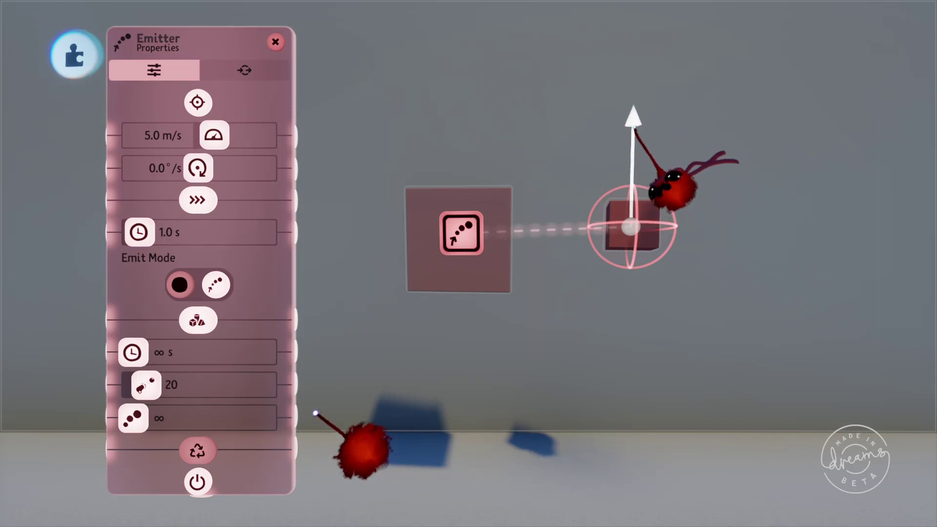
pyautogui.press('Menu')
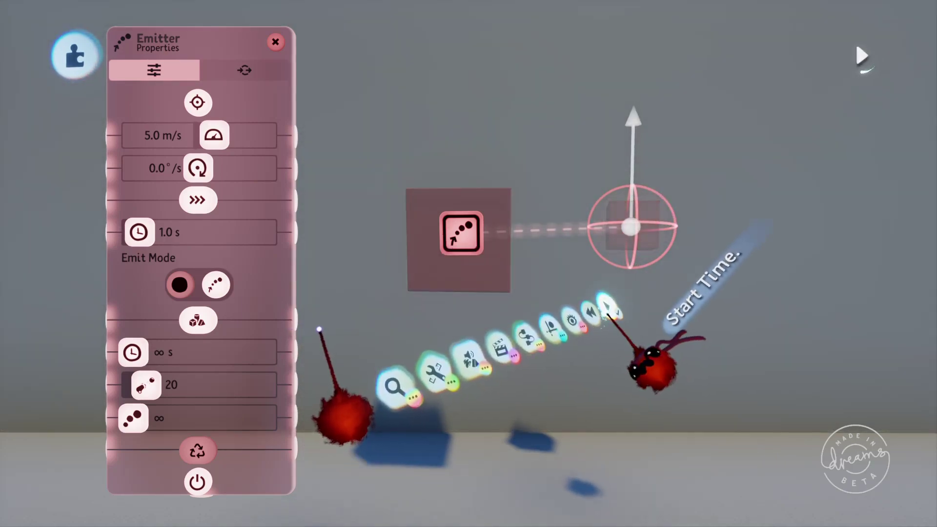
pyautogui.click(607, 306)
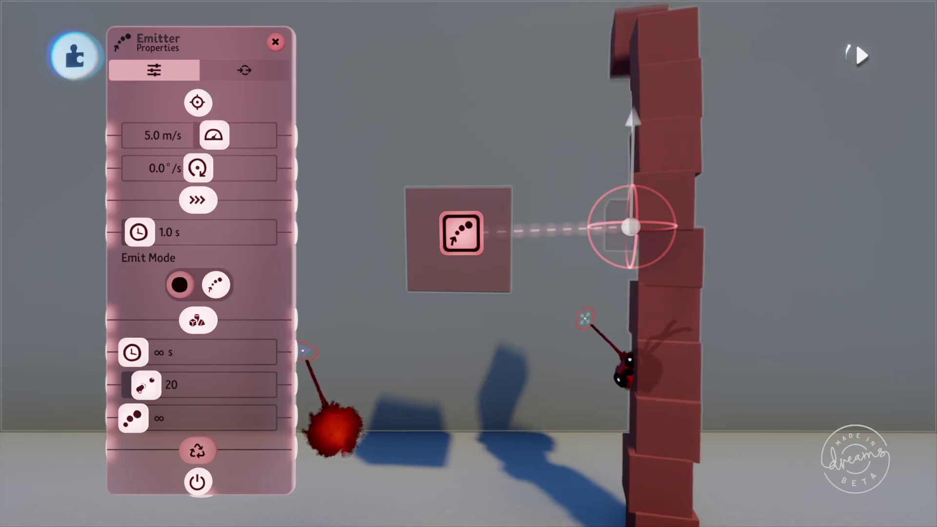
pyautogui.press('Escape')
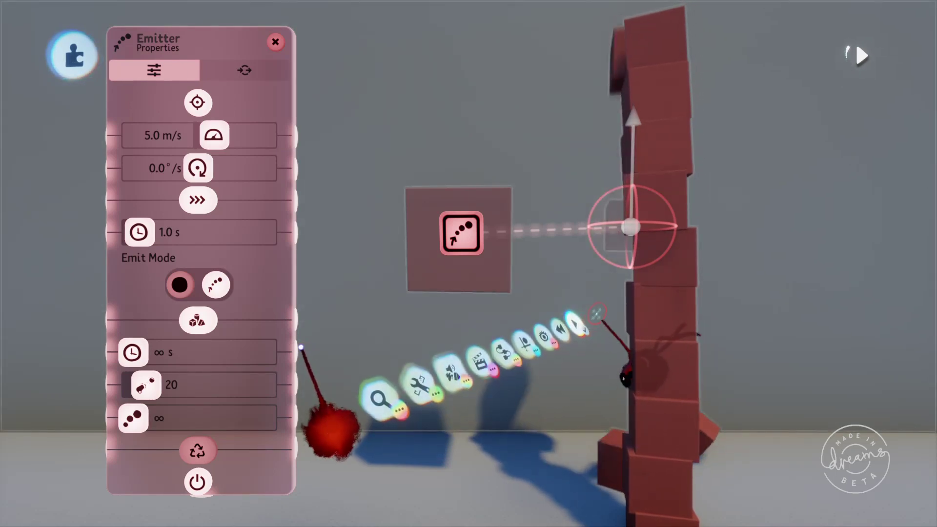
pyautogui.click(563, 331)
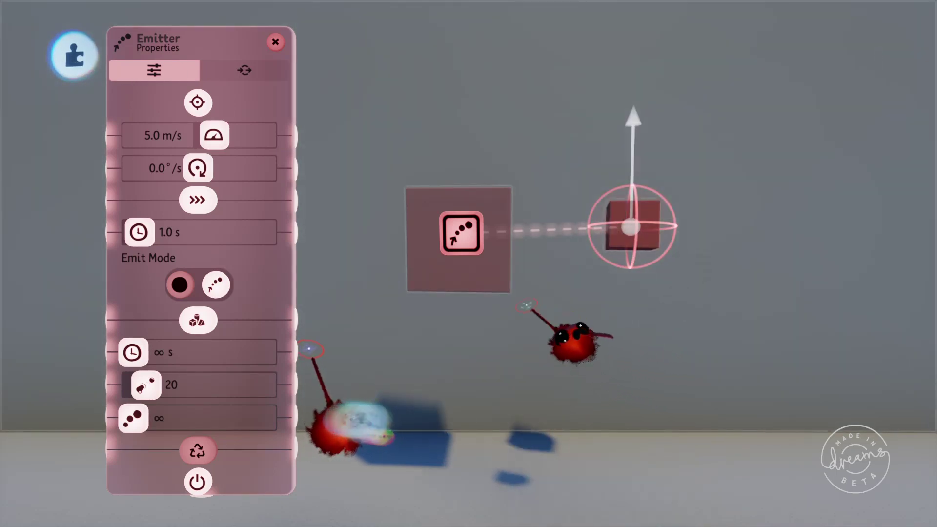
# Try an emission spin of 286.9°/s with time running, rewind, and reset the spin to 0.0°/s.
pyautogui.moveTo(198, 168); pyautogui.dragTo(262, 168)
pyautogui.press('Escape')
pyautogui.click(594, 324)
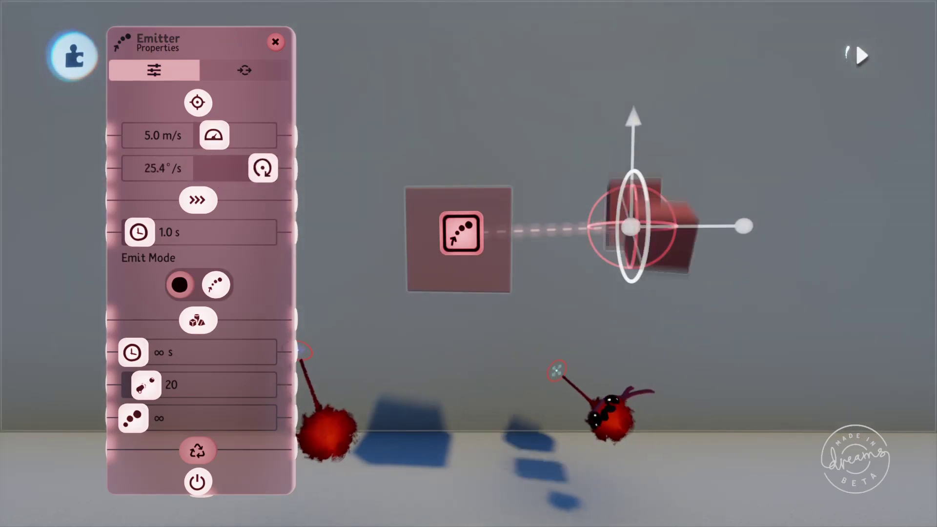
pyautogui.rightClick(555, 373)
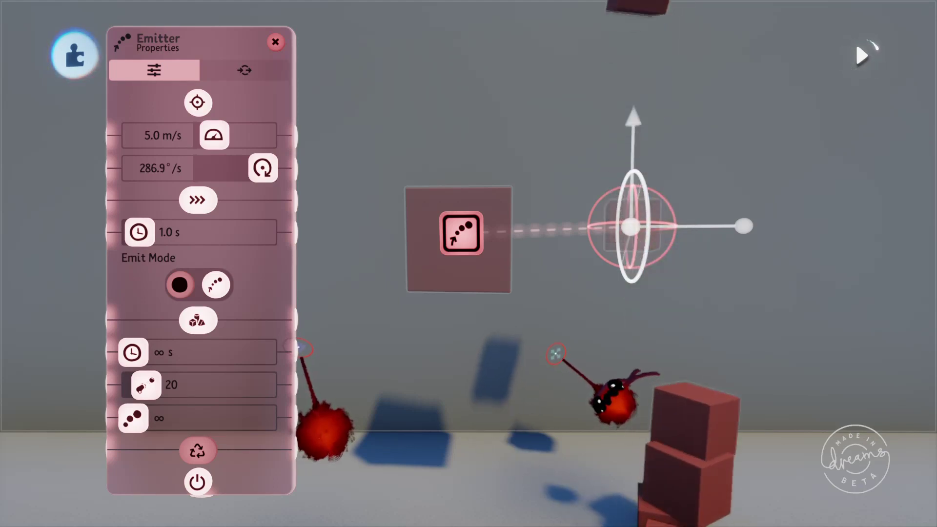
pyautogui.click(591, 340)
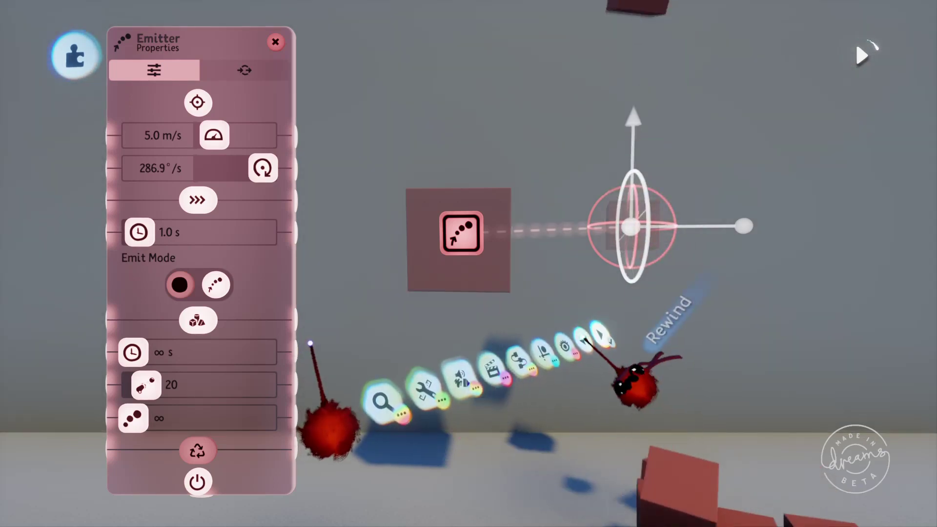
pyautogui.moveTo(263, 168); pyautogui.dragTo(197, 168)
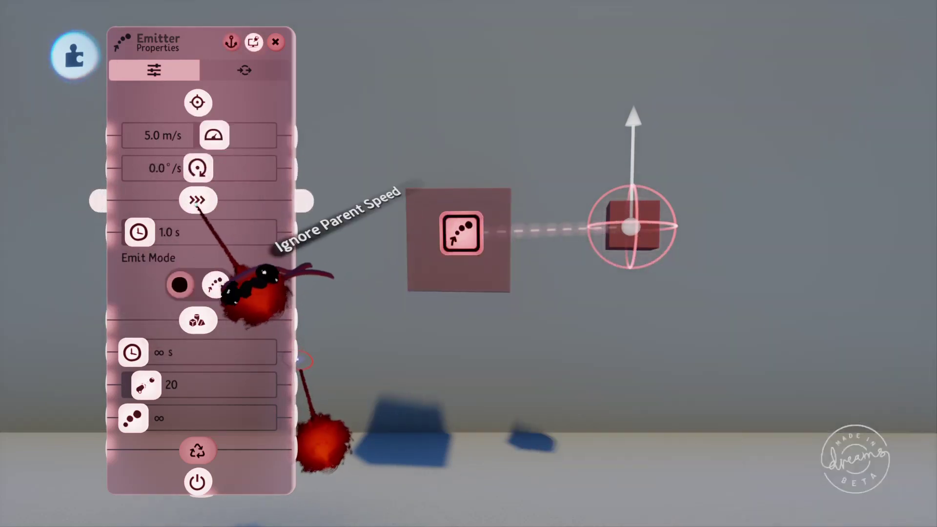
# Set Time Between Emits to 0.2 s, run time, and set the limit above Max Emitted to 234 before rewinding.
pyautogui.moveTo(191, 202)
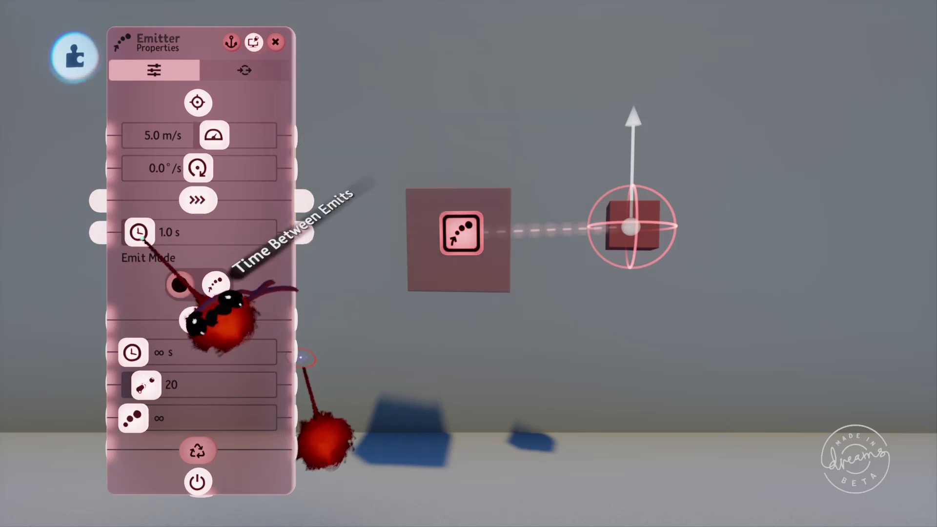
pyautogui.moveTo(139, 233); pyautogui.dragTo(131, 232)
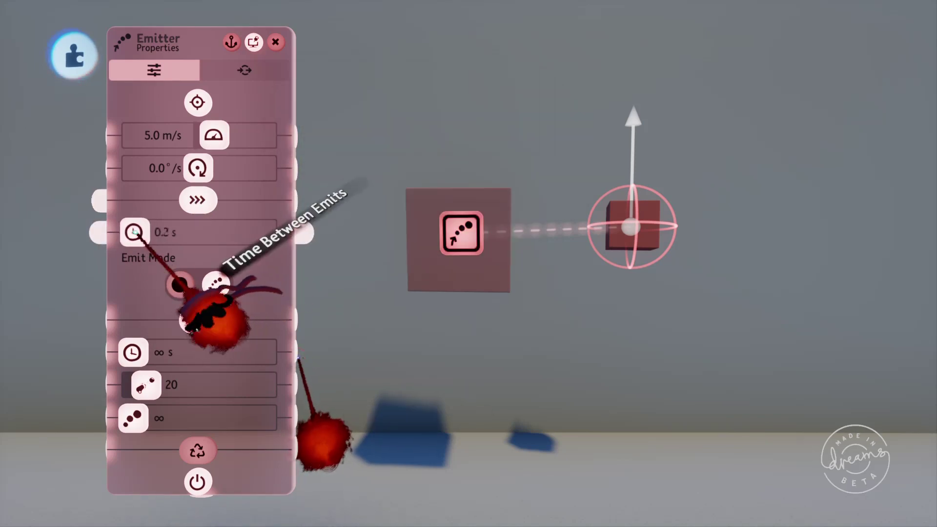
pyautogui.rightClick(495, 282)
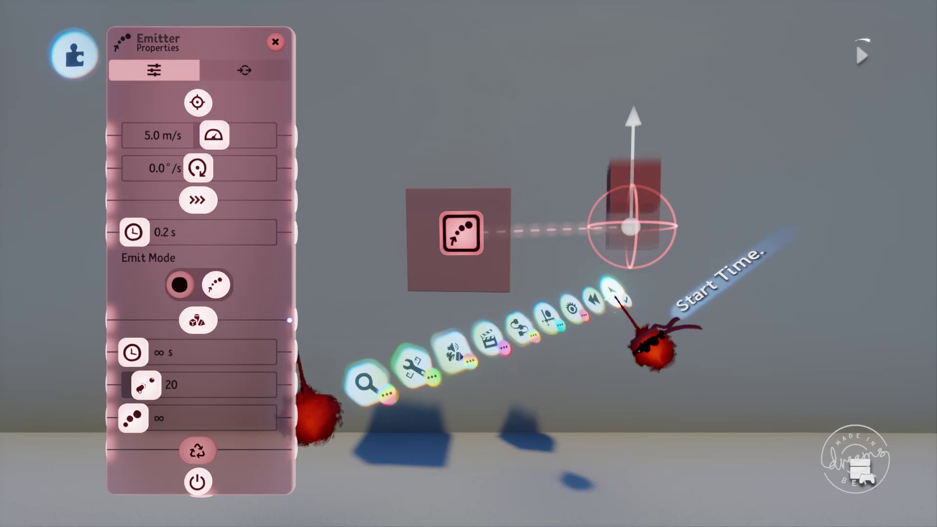
pyautogui.click(609, 284)
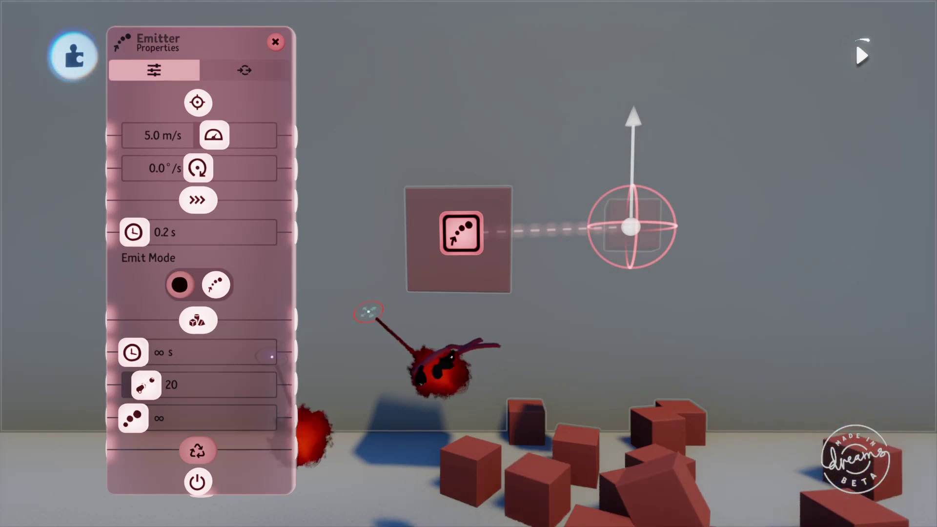
pyautogui.moveTo(293, 385); pyautogui.dragTo(324, 387)
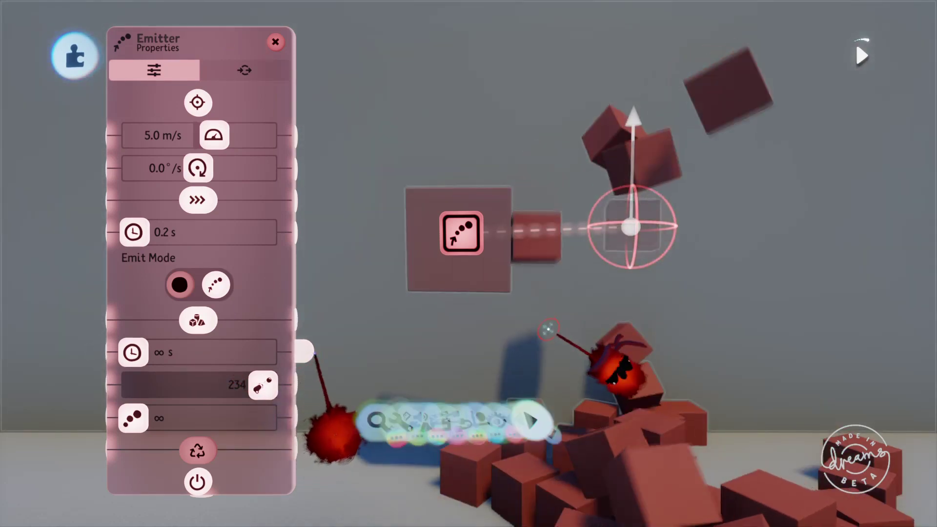
pyautogui.click(605, 336)
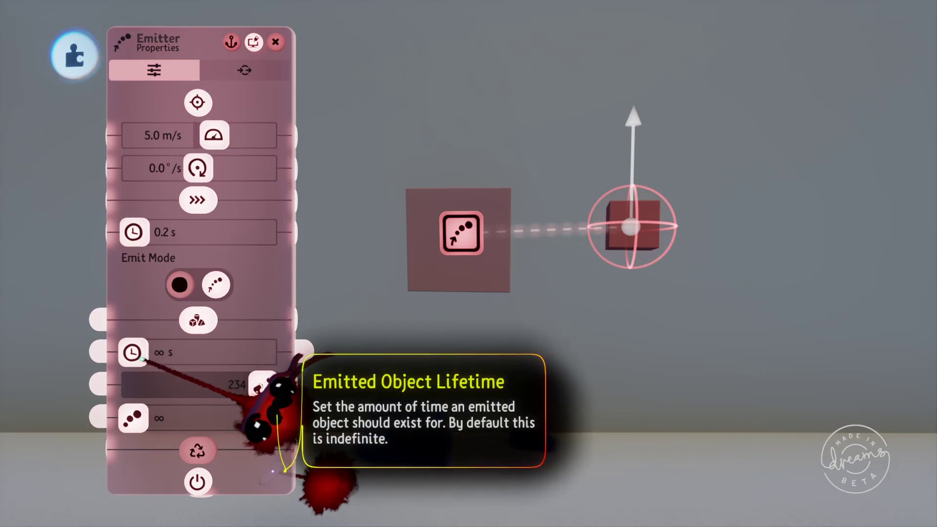
# Set Emitted Object Lifetime to 0.6 s and Max Emitted to 22, testing each setting by running time.
pyautogui.moveTo(139, 358); pyautogui.dragTo(144, 356)
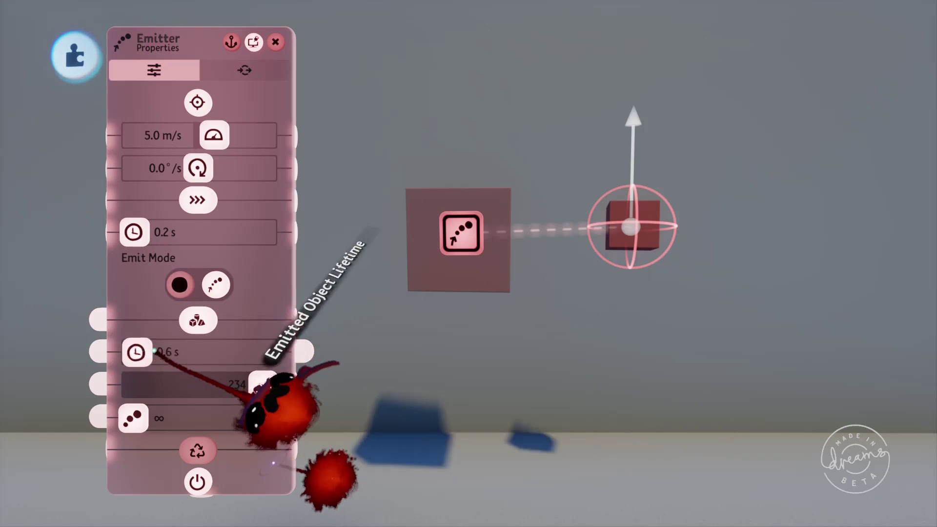
pyautogui.click(609, 312)
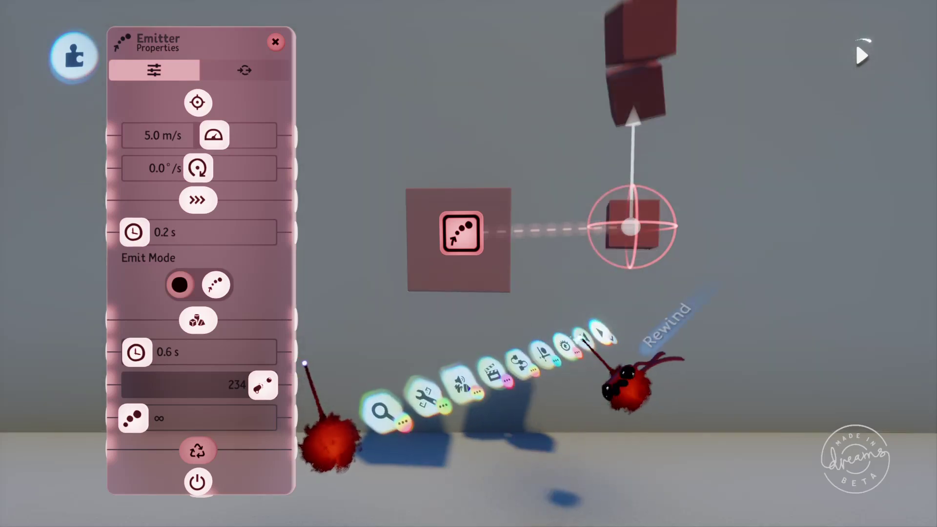
pyautogui.click(612, 322)
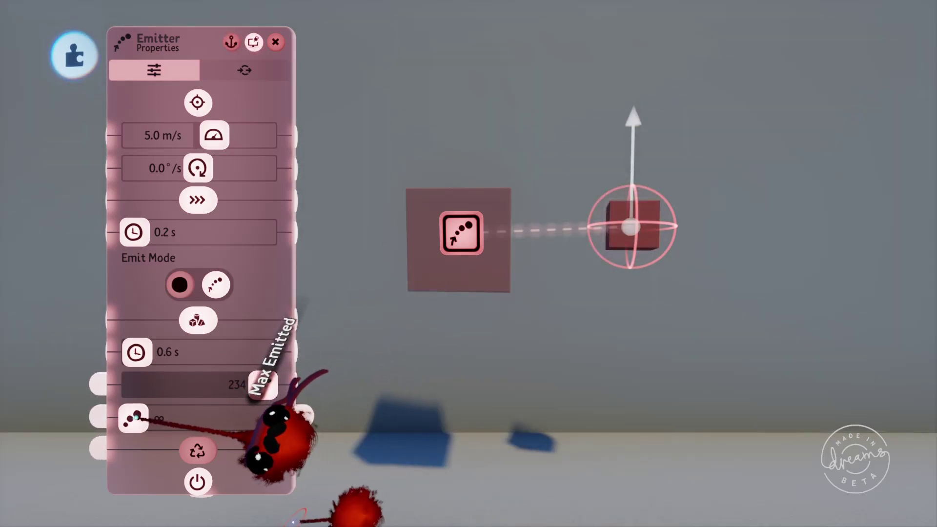
pyautogui.moveTo(129, 420); pyautogui.dragTo(143, 420)
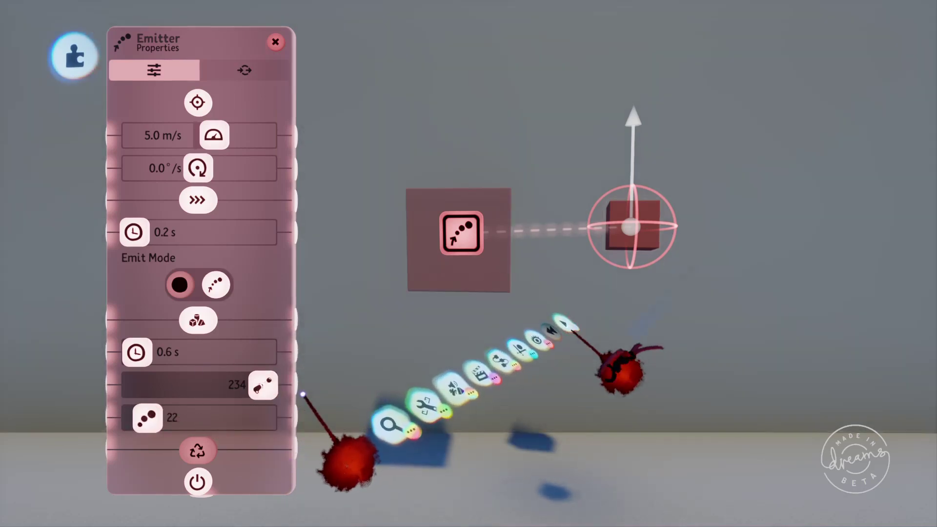
pyautogui.click(566, 323)
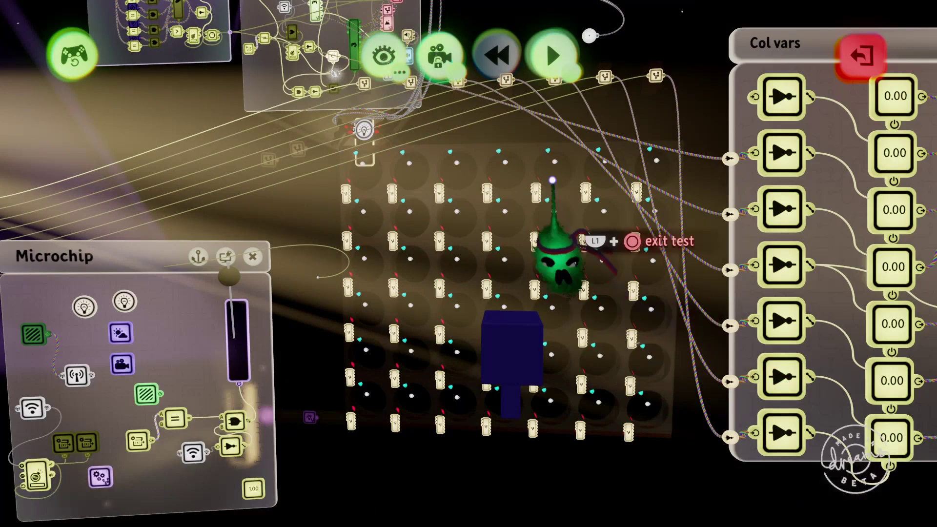
# Run time on the disc-dropping board in test mode, adjust its Show/Hide options, and rewind the scene.
pyautogui.click(552, 68)
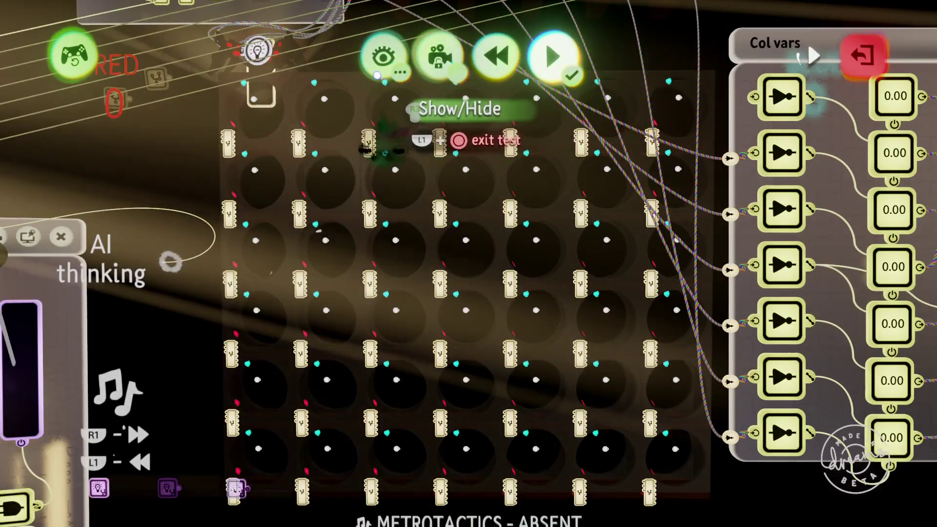
pyautogui.click(383, 56)
pyautogui.click(184, 112)
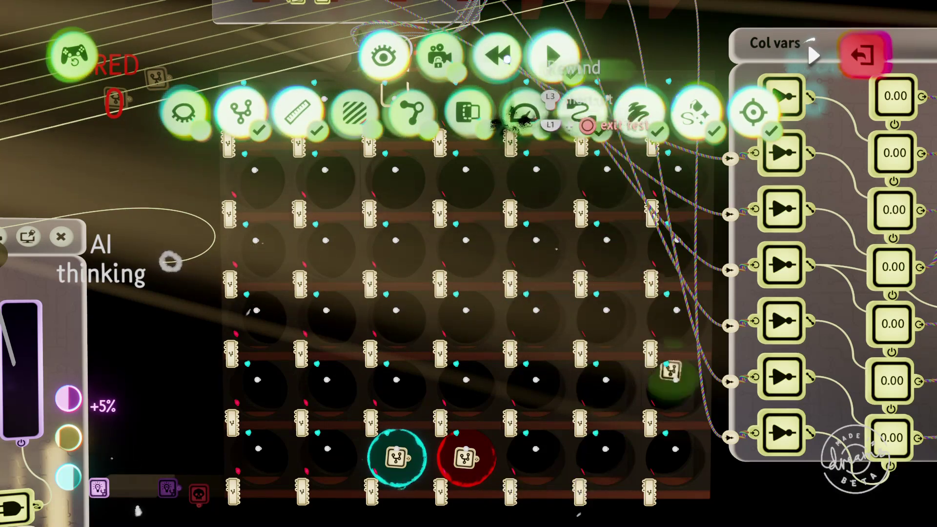
pyautogui.click(496, 56)
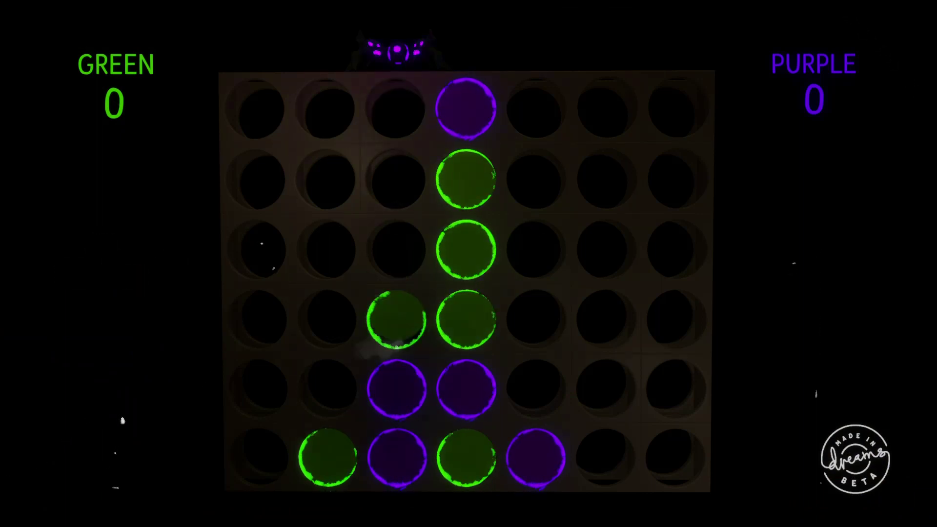
# Drop a purple disc into the second column of the board.
pyautogui.press('Right')
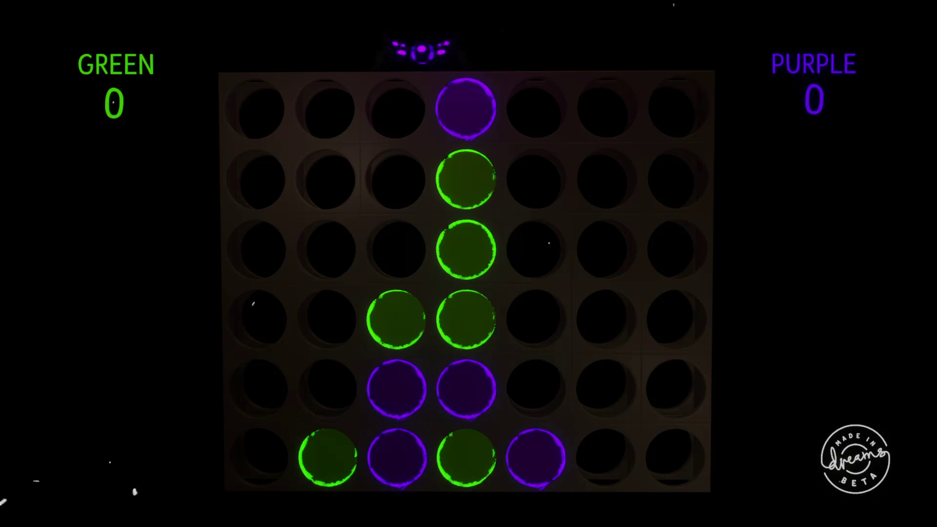
pyautogui.press('Left')
pyautogui.press('Down')
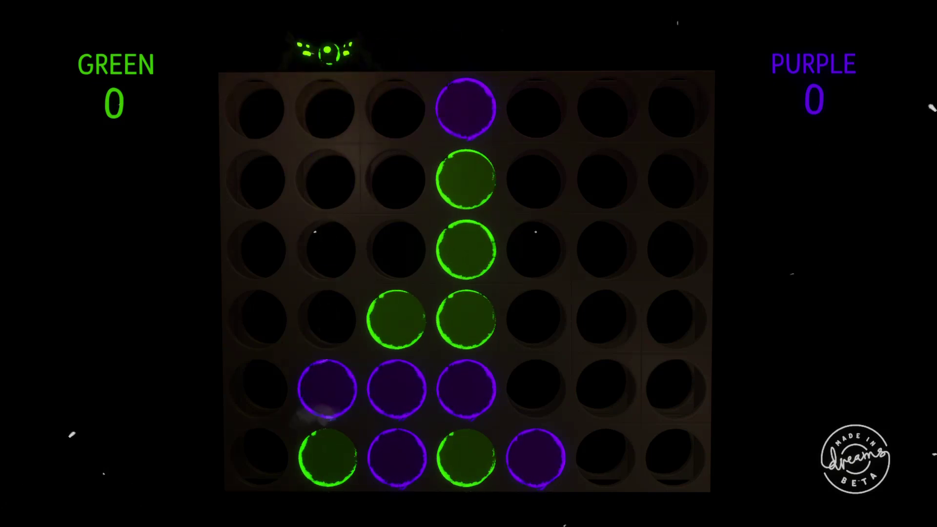